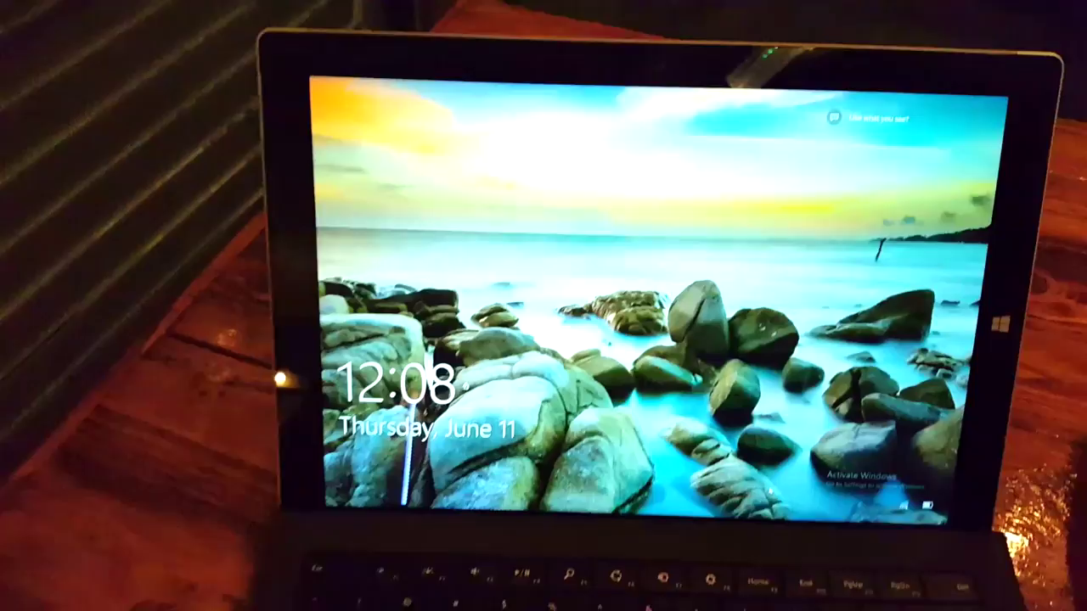
{"action": "key", "text": "space"}
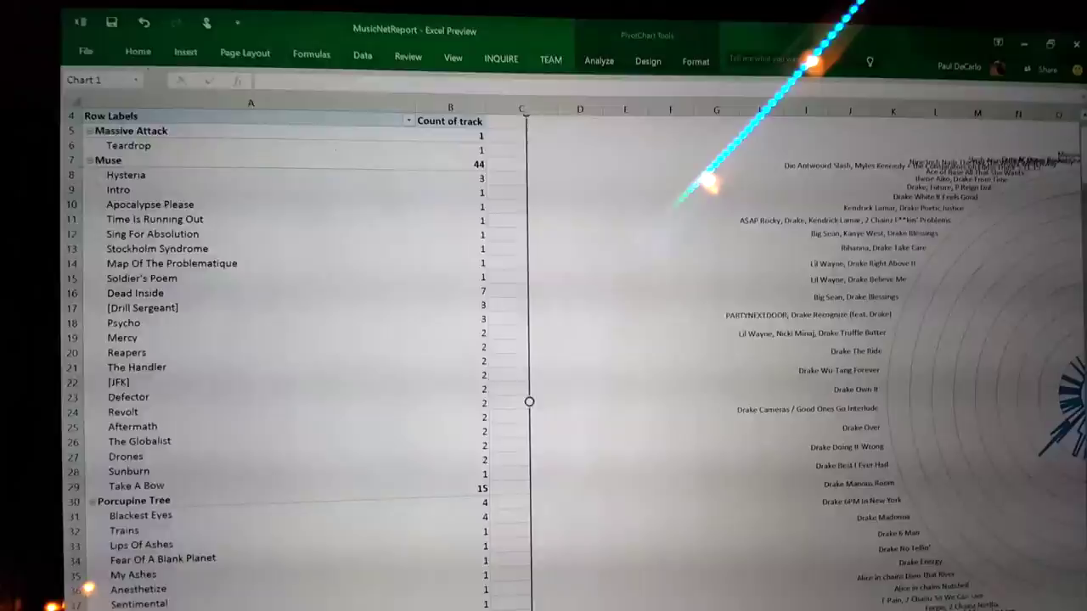
{"action": "scroll", "coordinate": [543, 339], "scroll_direction": "right", "scroll_amount": 5}
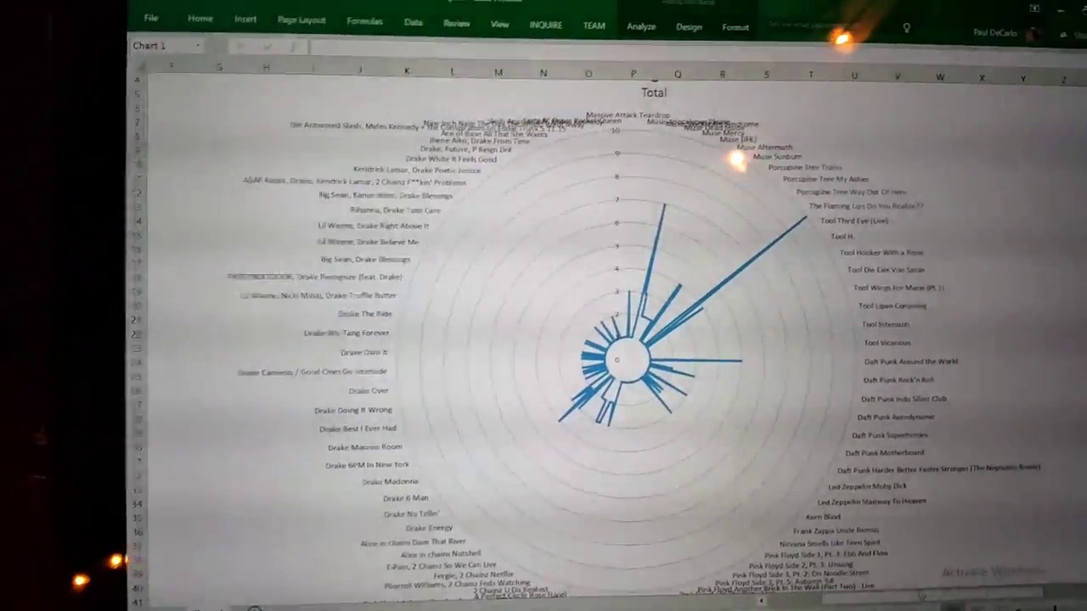